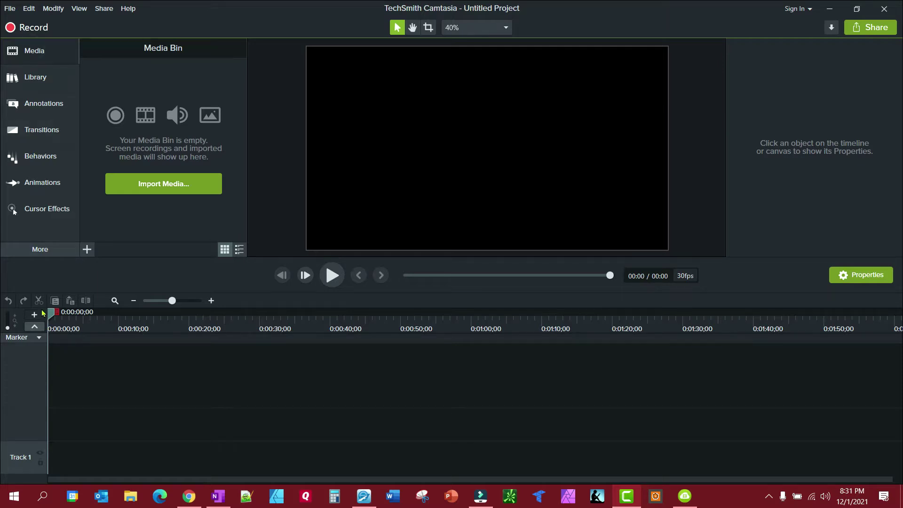
- Create a new empty library named 'Video Clips' from the Library dropdown
left_click(31, 83)
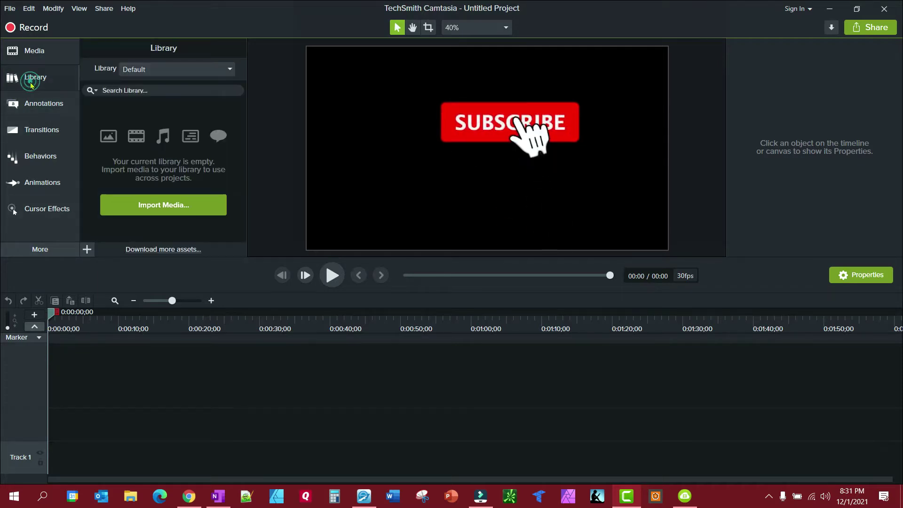
left_click(157, 70)
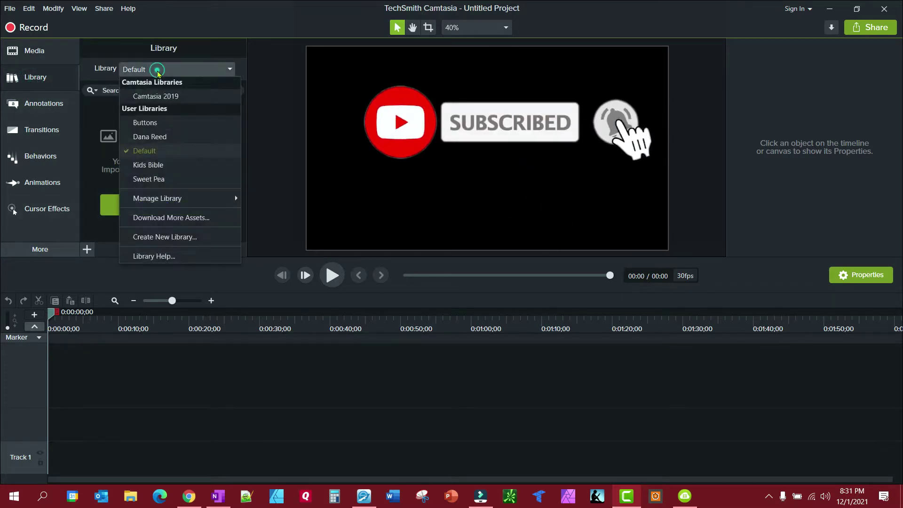
left_click(163, 237)
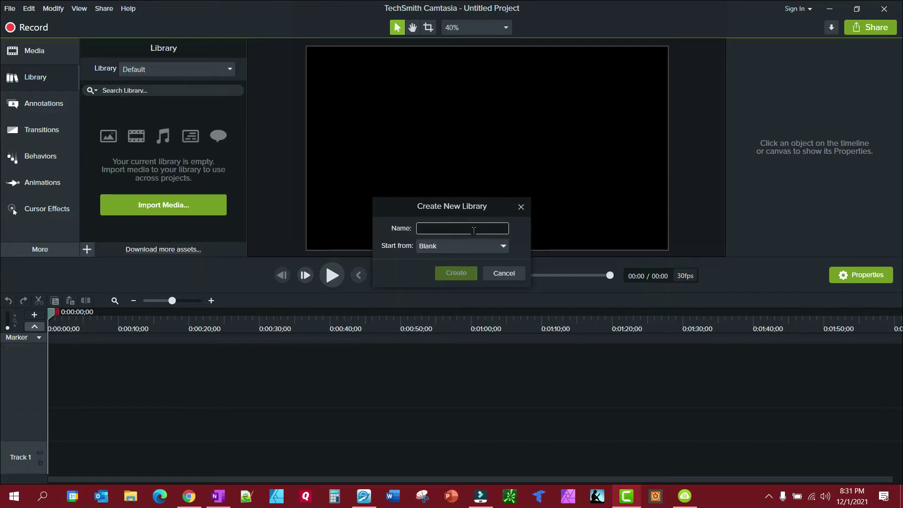
type("Video Clips")
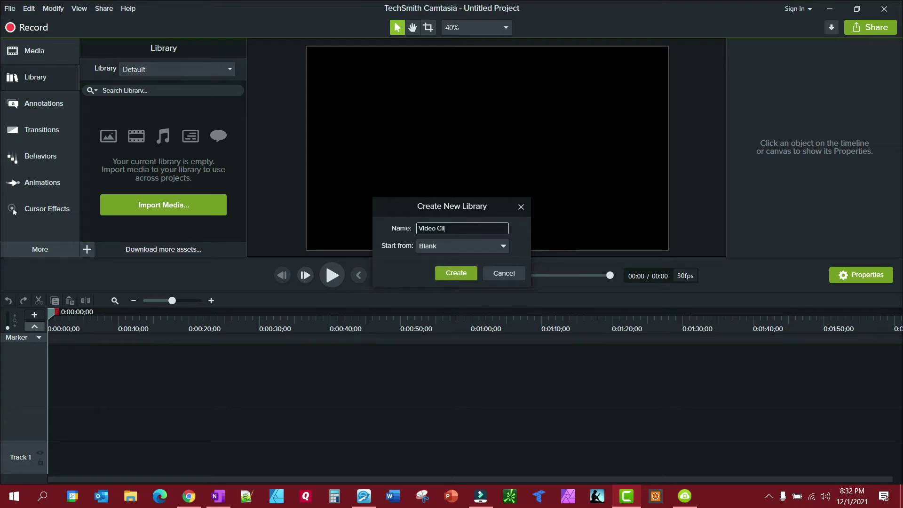
left_click(453, 274)
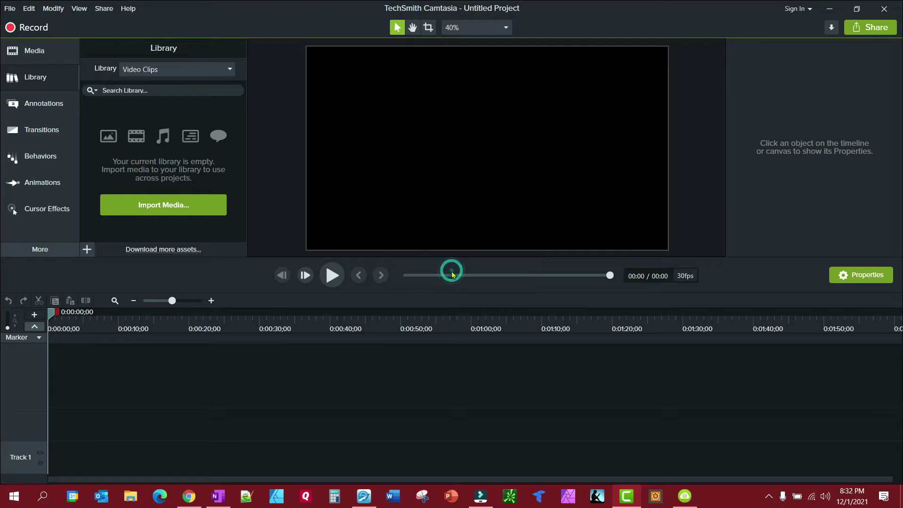
- Import the Constantine Compromise and Controversy Episode 1 Lineage video into the media bin
left_click(42, 57)
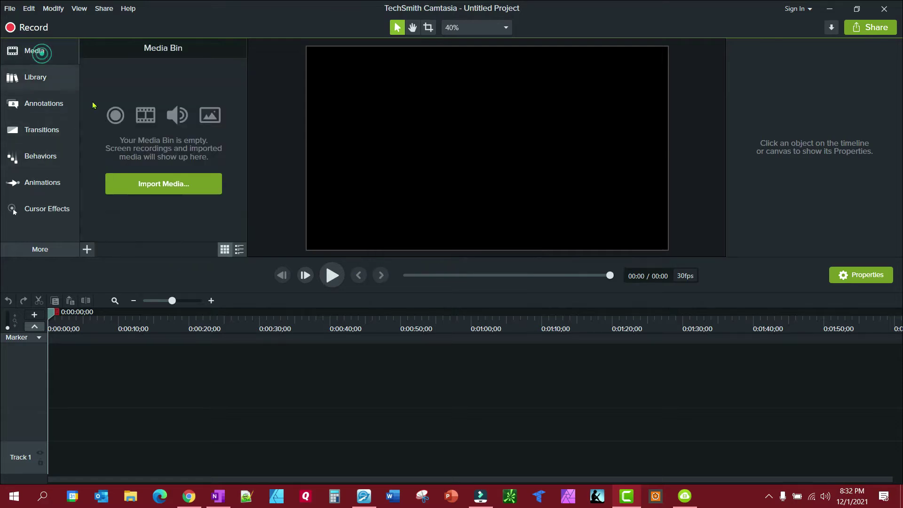
left_click(116, 140)
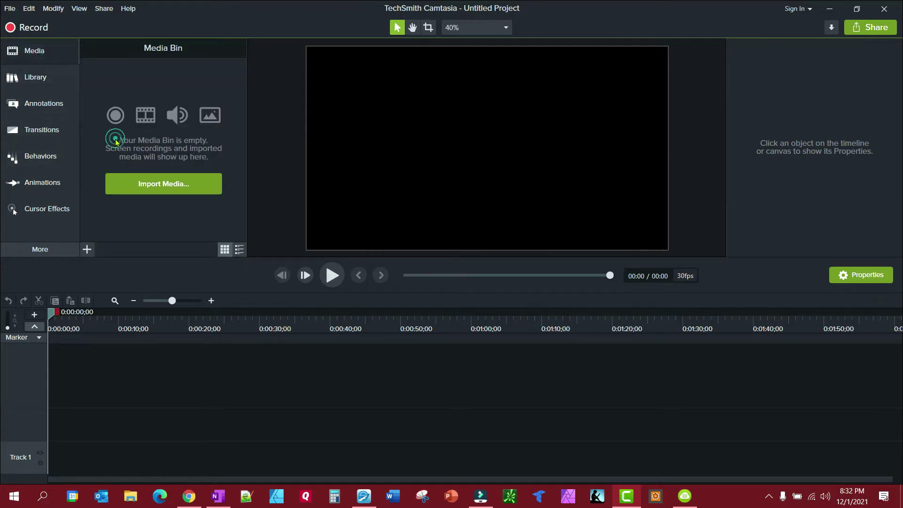
left_click(147, 180)
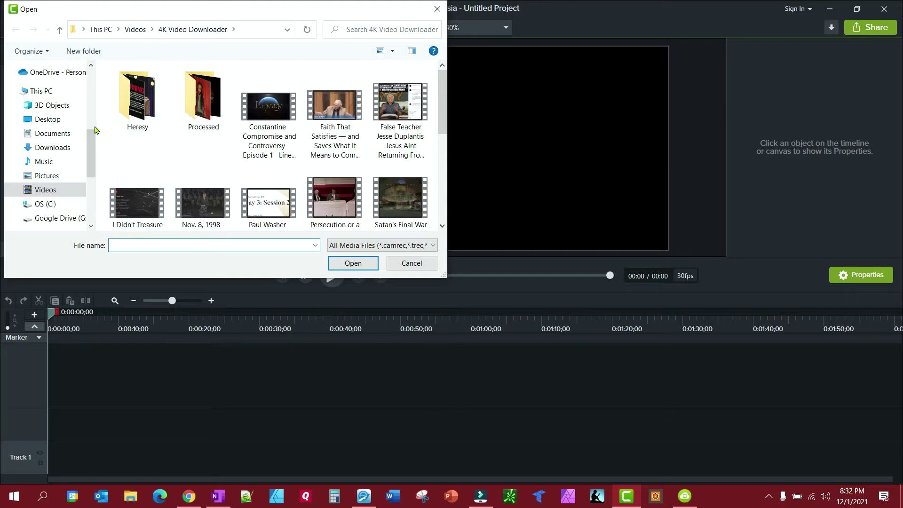
double_click(272, 107)
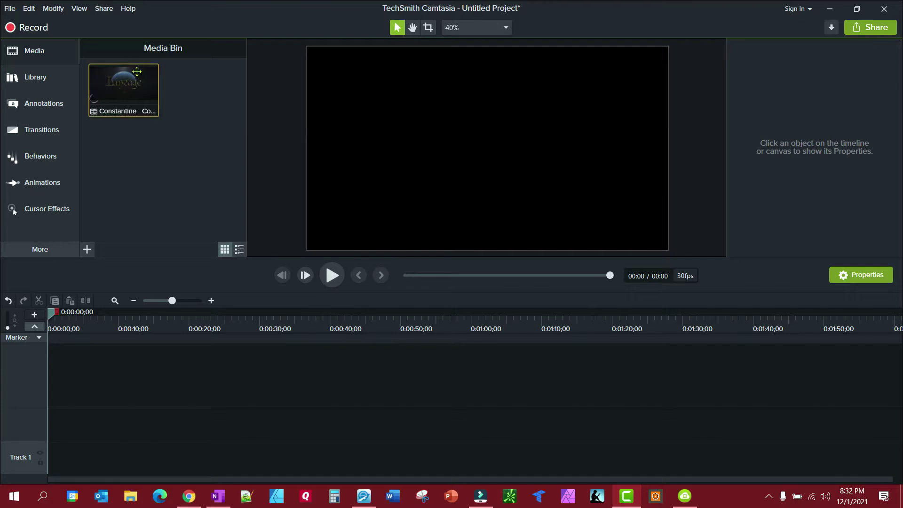
- Place the Lineage video on Track 1 at 0:00, lower its gain to 2%, and set the playhead to 0:00:19;13
left_click_drag(117, 77, 41, 464)
key("space")
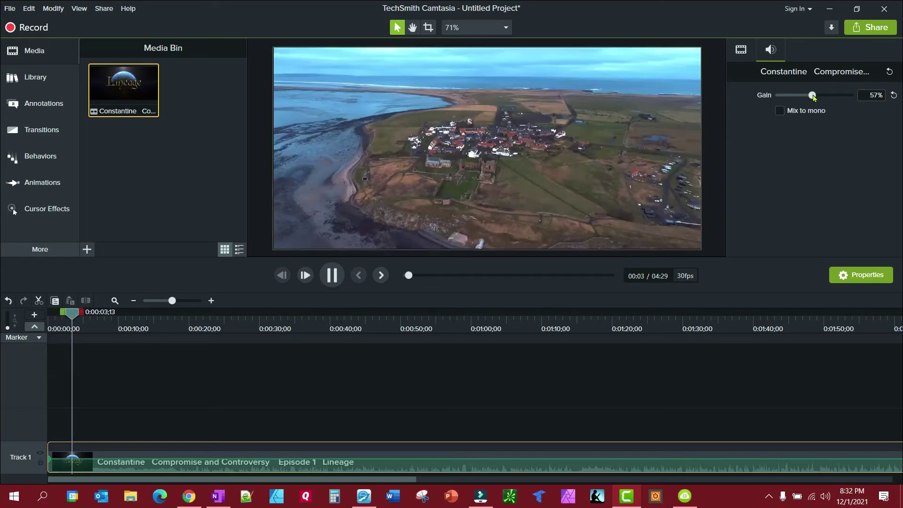
left_click_drag(812, 95, 786, 98)
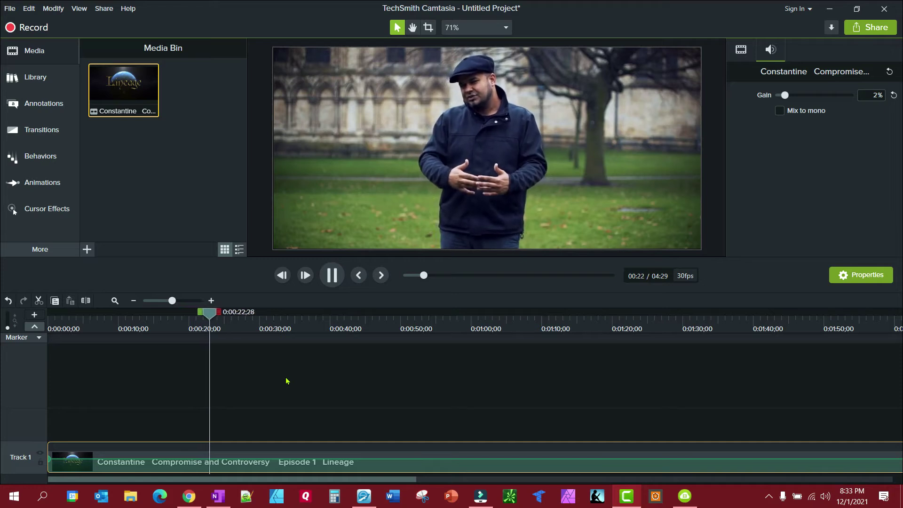
key("space")
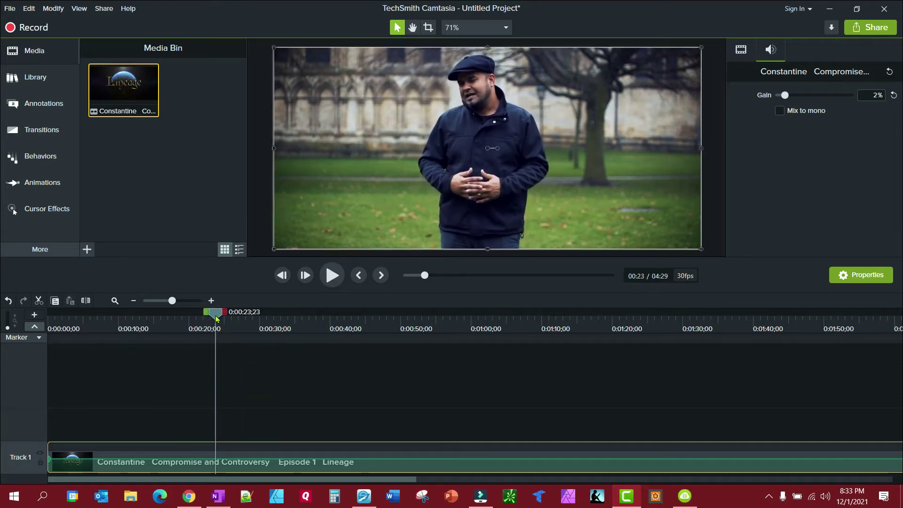
left_click_drag(212, 319, 183, 322)
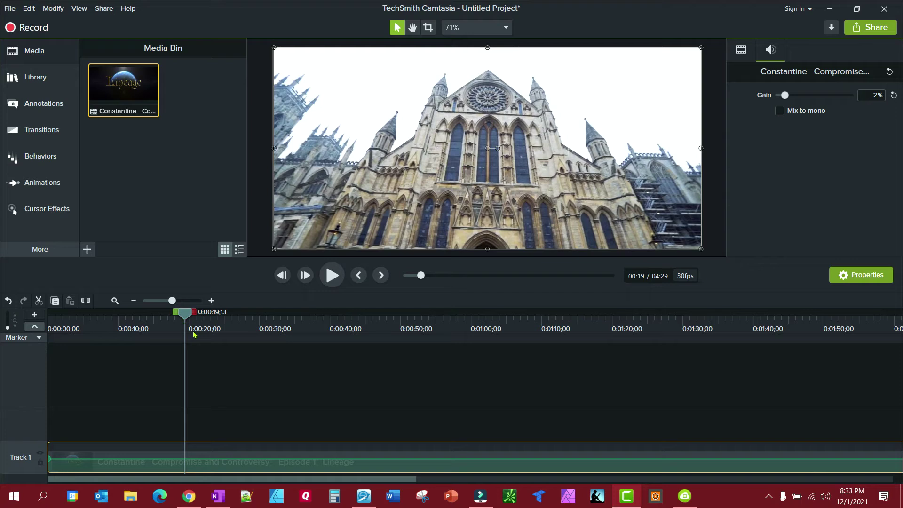
- Add an unnamed marker at 0:00:19;13, then play ahead to 0:00:35;12 and pause
left_click(194, 336)
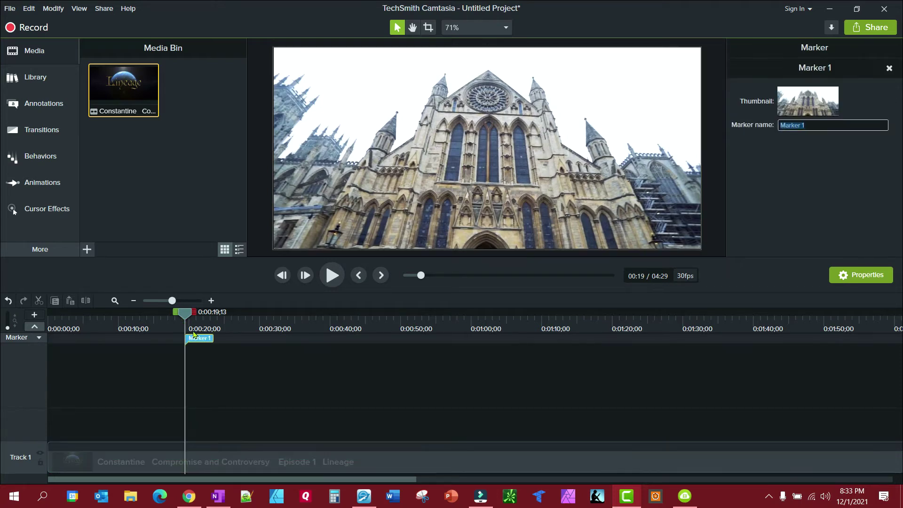
key("BackSpace")
left_click(296, 378)
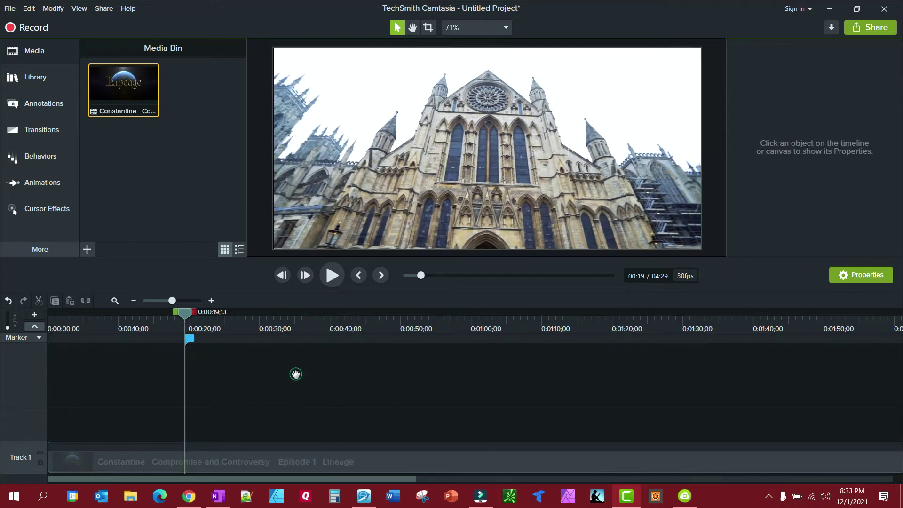
key("space")
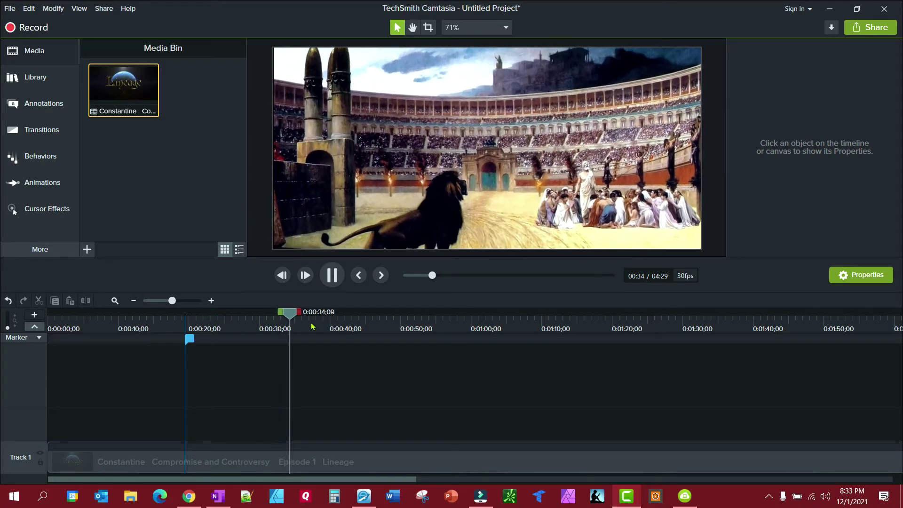
key("space")
key("n")
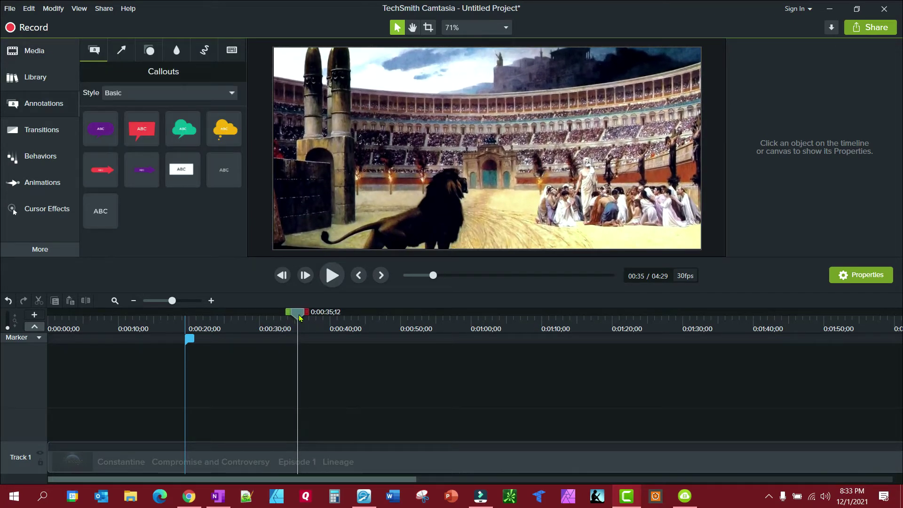
- Add Marker 2 at 0:00:35;12 and paste the 15;28 range between the markers onto Track 2
key("m")
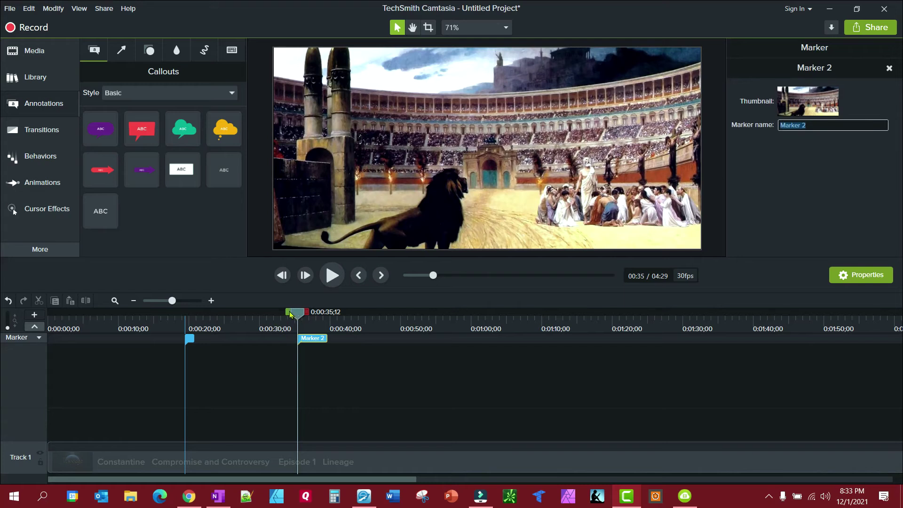
left_click_drag(291, 314, 179, 316)
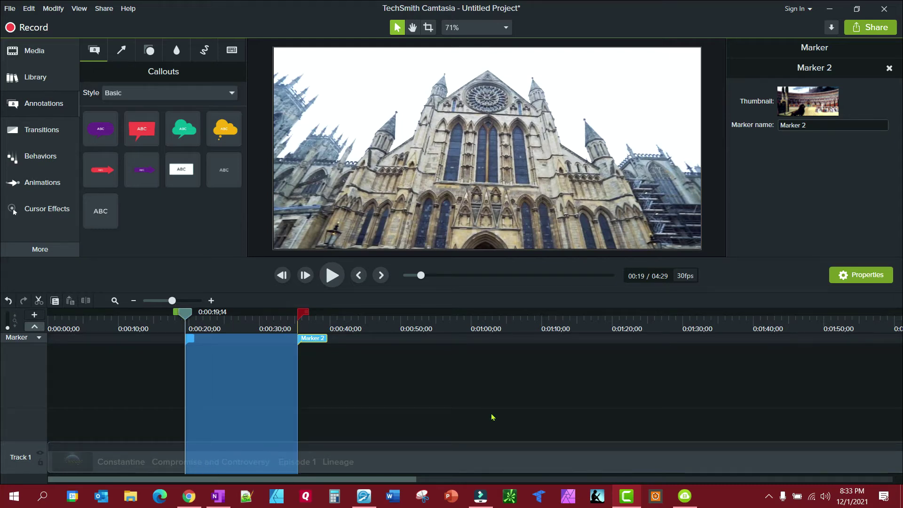
key("ctrl+v")
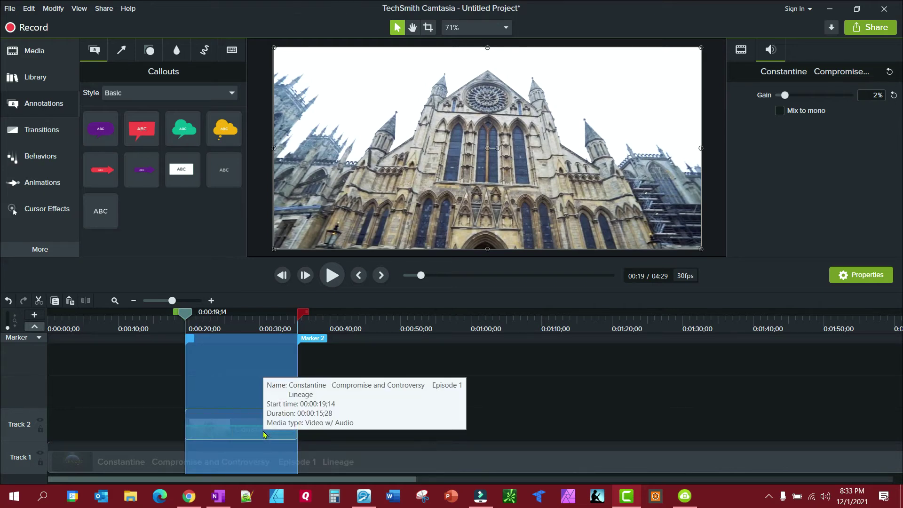
left_click_drag(306, 314, 194, 312)
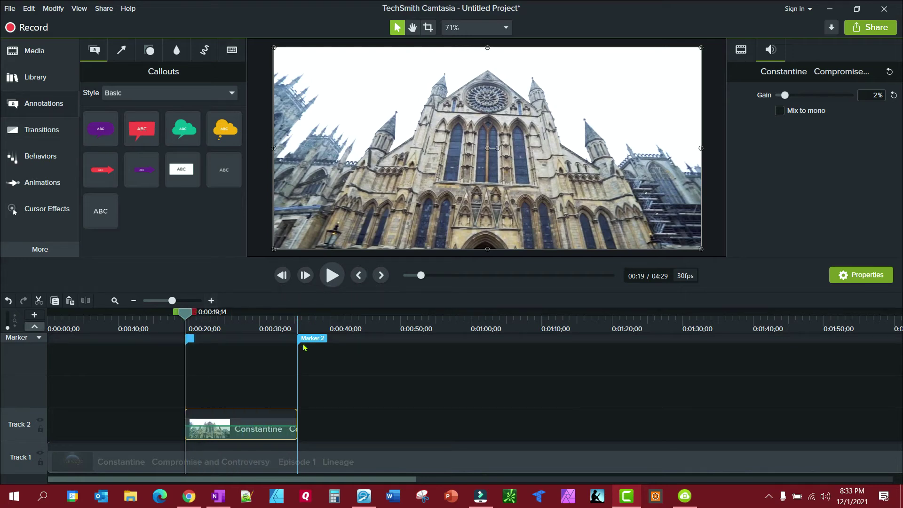
- Add the Track 2 clip to the Video Clips library, then delete it from the timeline
right_click(263, 423)
left_click(304, 401)
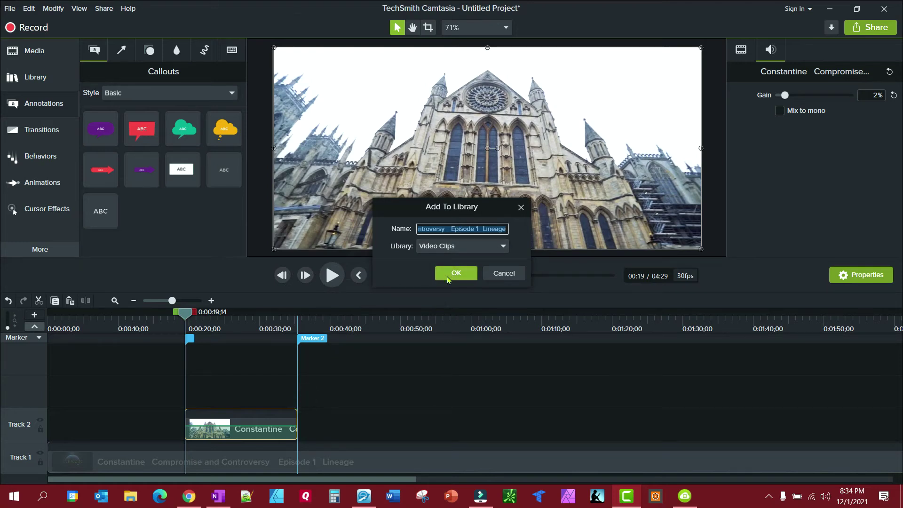
left_click(448, 276)
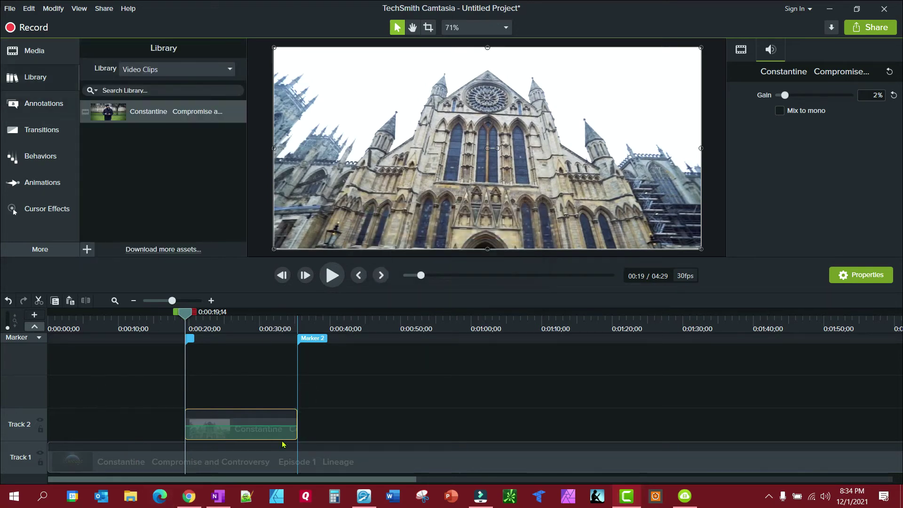
left_click_drag(254, 437, 254, 436)
key("Delete")
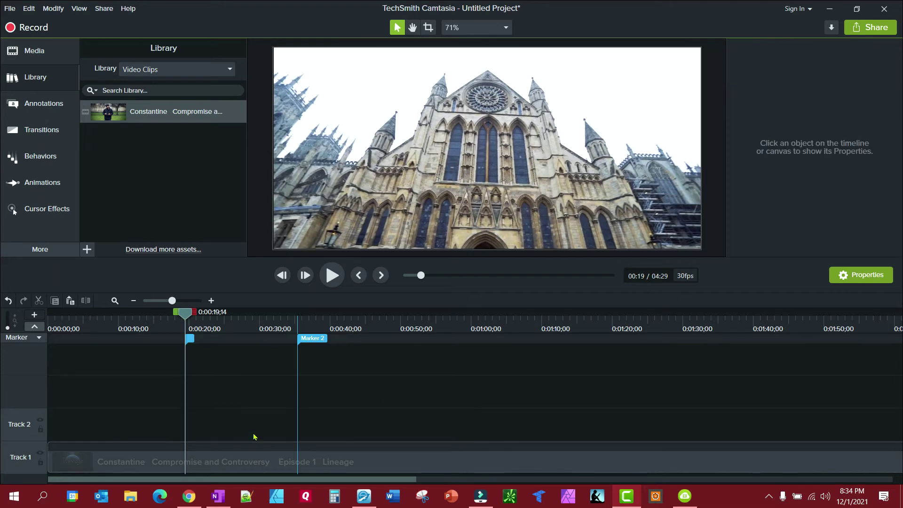
- Delete the unnamed marker and Marker 2 from the timeline
left_click(191, 338)
right_click(191, 338)
left_click(211, 360)
right_click(311, 338)
left_click(335, 362)
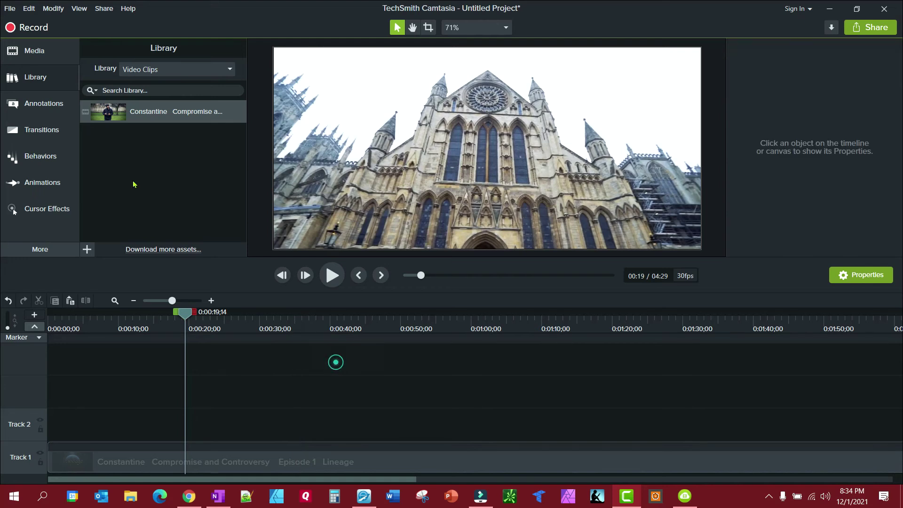
- Delete the Lineage video from the media bin, dismissing the file-in-use warning
left_click(35, 50)
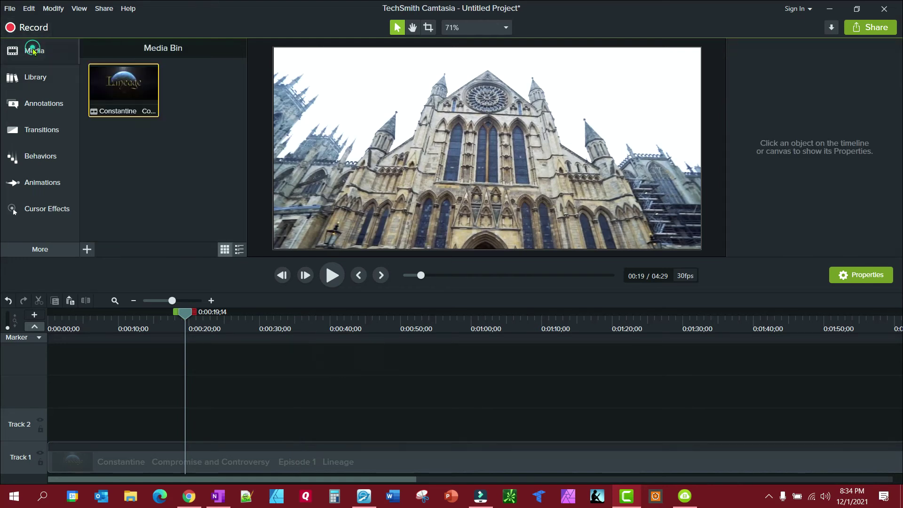
left_click(114, 93)
key("Delete")
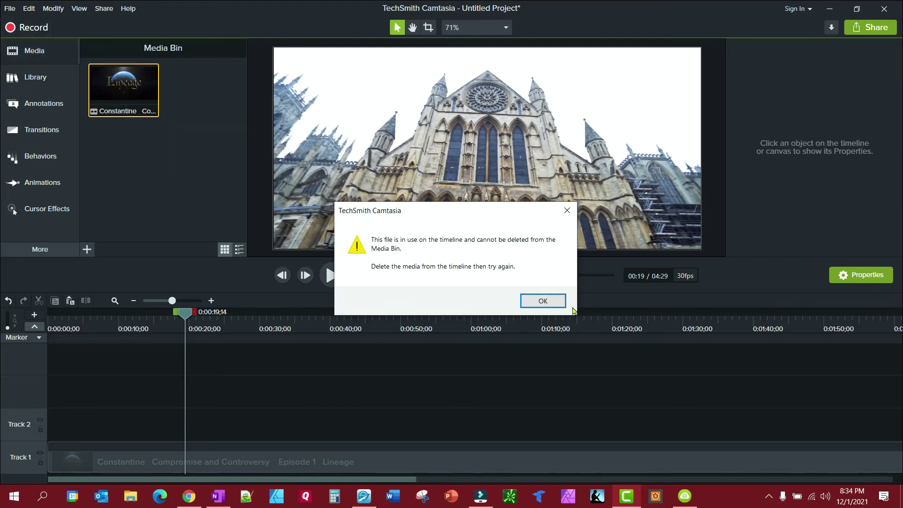
left_click(543, 301)
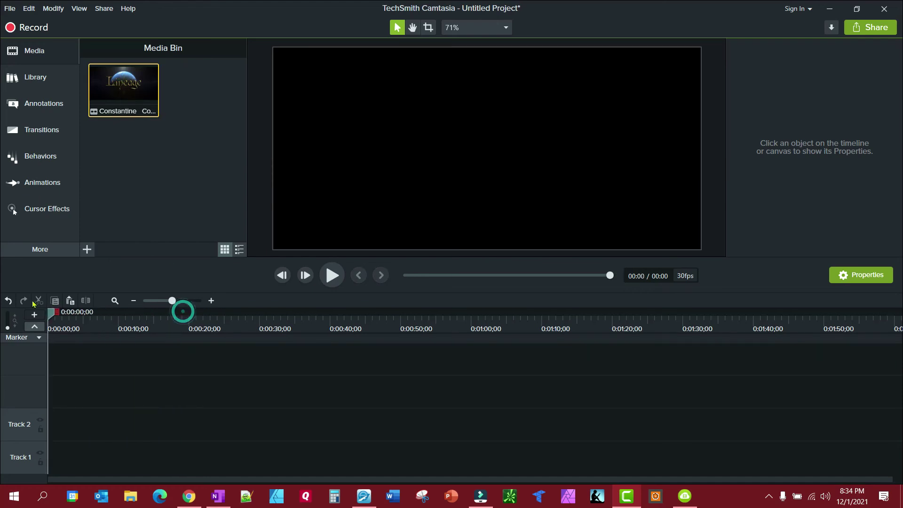
left_click(121, 94)
key("Delete")
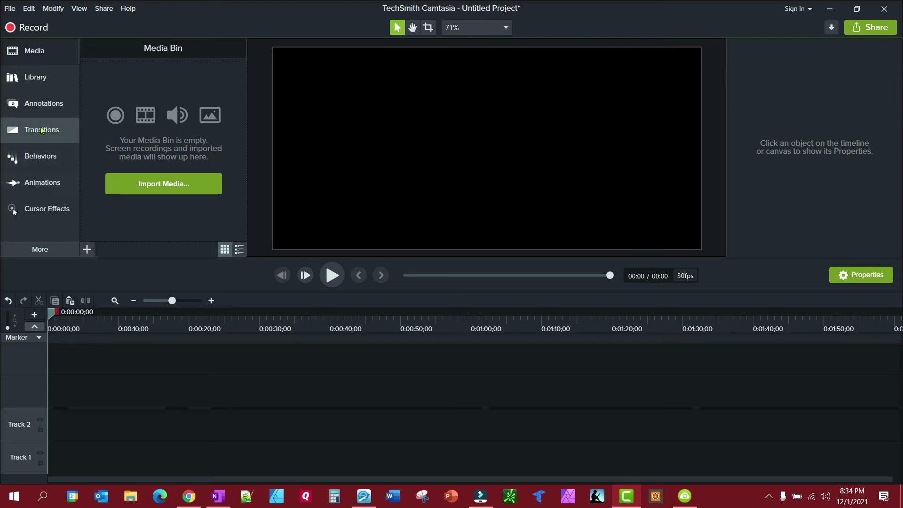
- Drag the 15-second Constantine clip from the Video Clips library onto Track 1 at 0:00
left_click(32, 78)
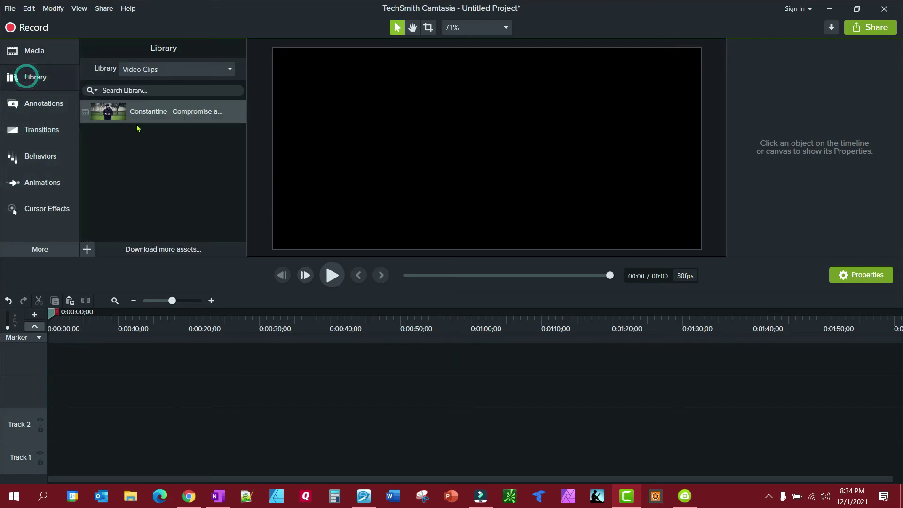
left_click_drag(155, 110, 42, 463)
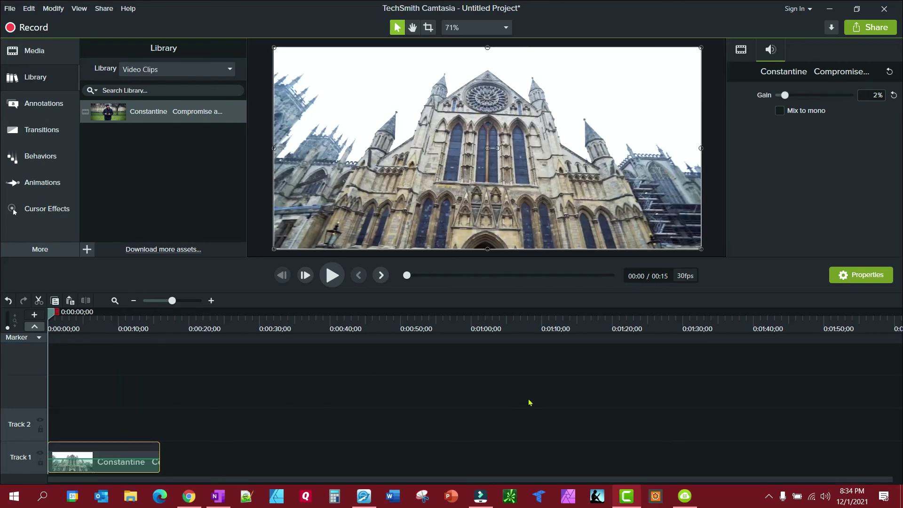